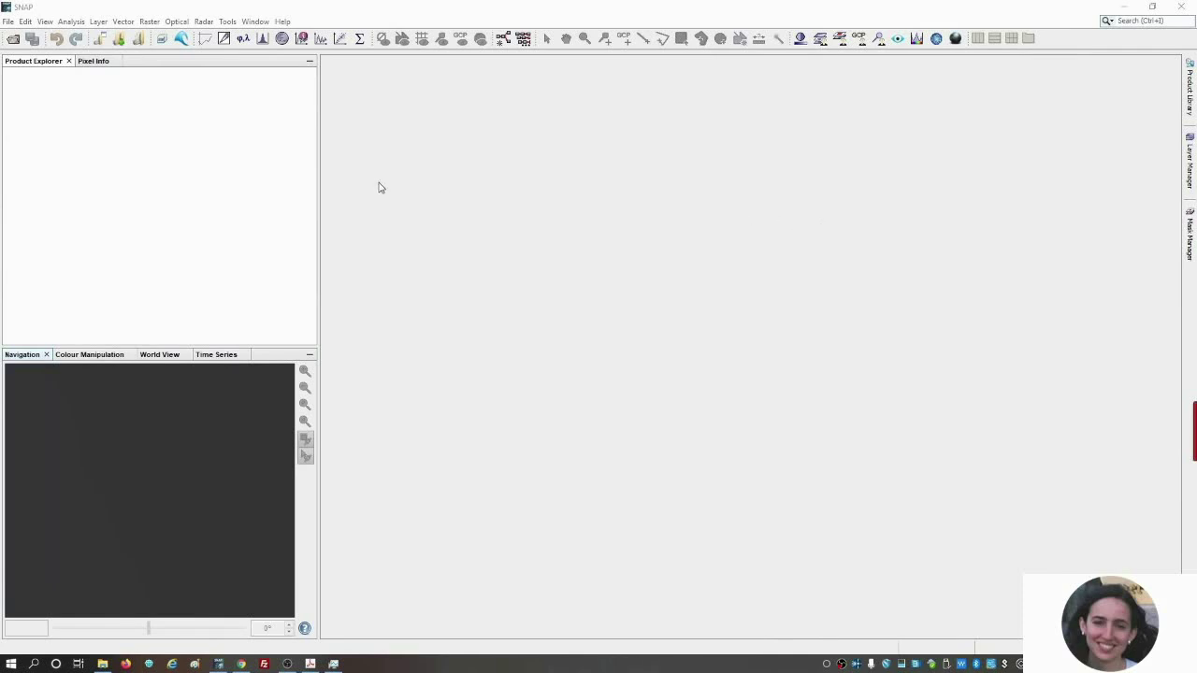
Step: Import the Sentinel-2 MSI L2A optical product from MTD_MSIL2A.xml in the S2B_MSIL2A_20200821T100559 SAFE folder
click(8, 22)
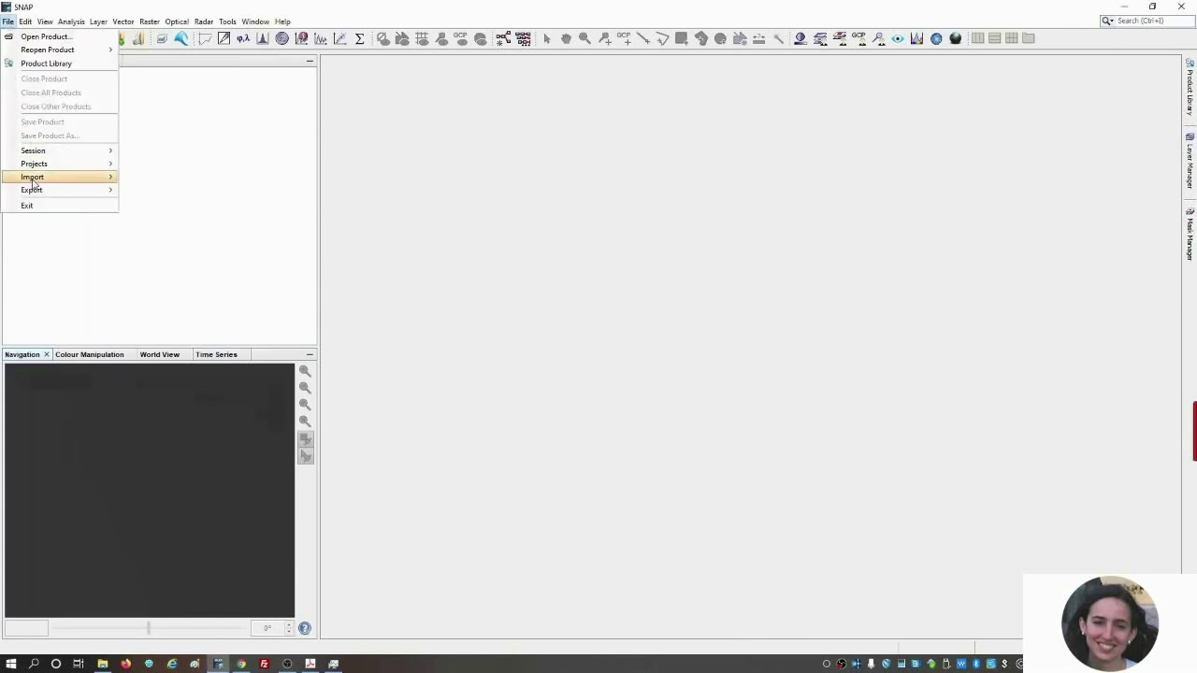
mouse_move(39, 185)
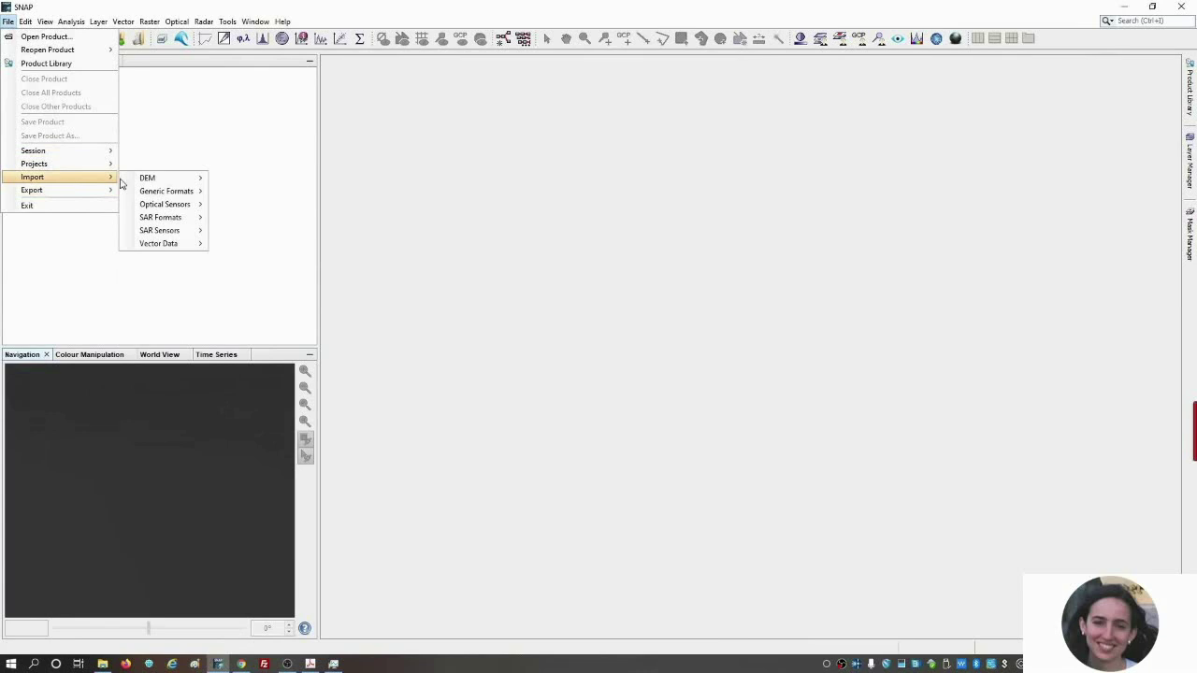
mouse_move(186, 208)
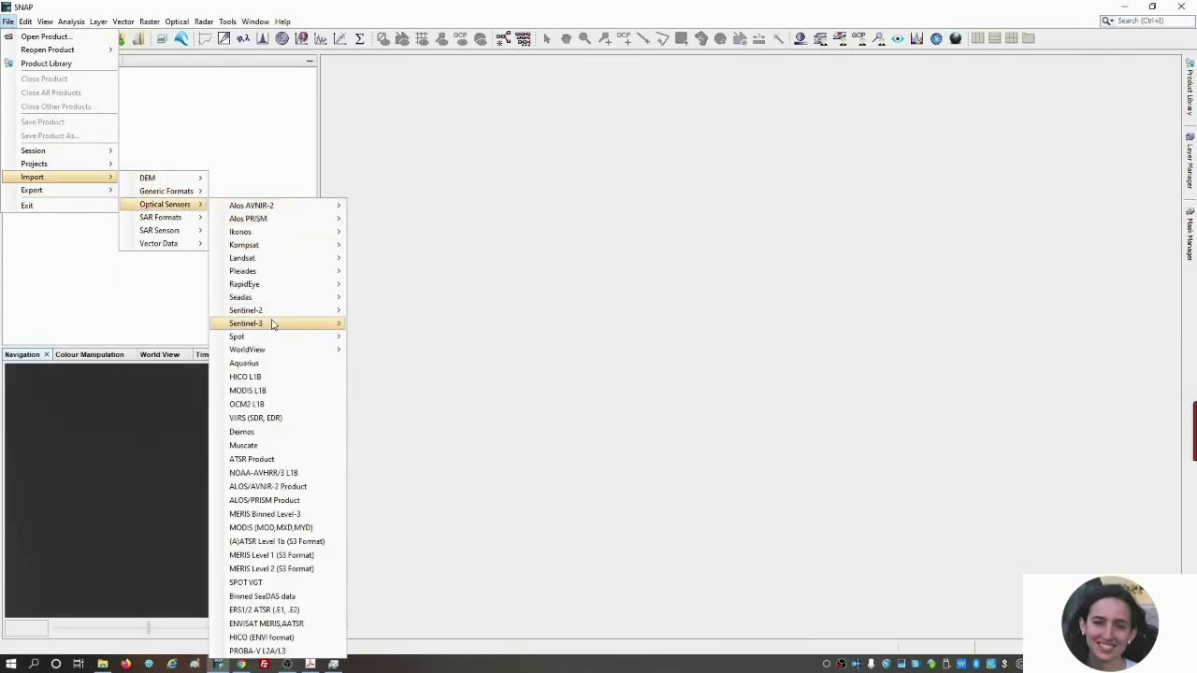
mouse_move(273, 324)
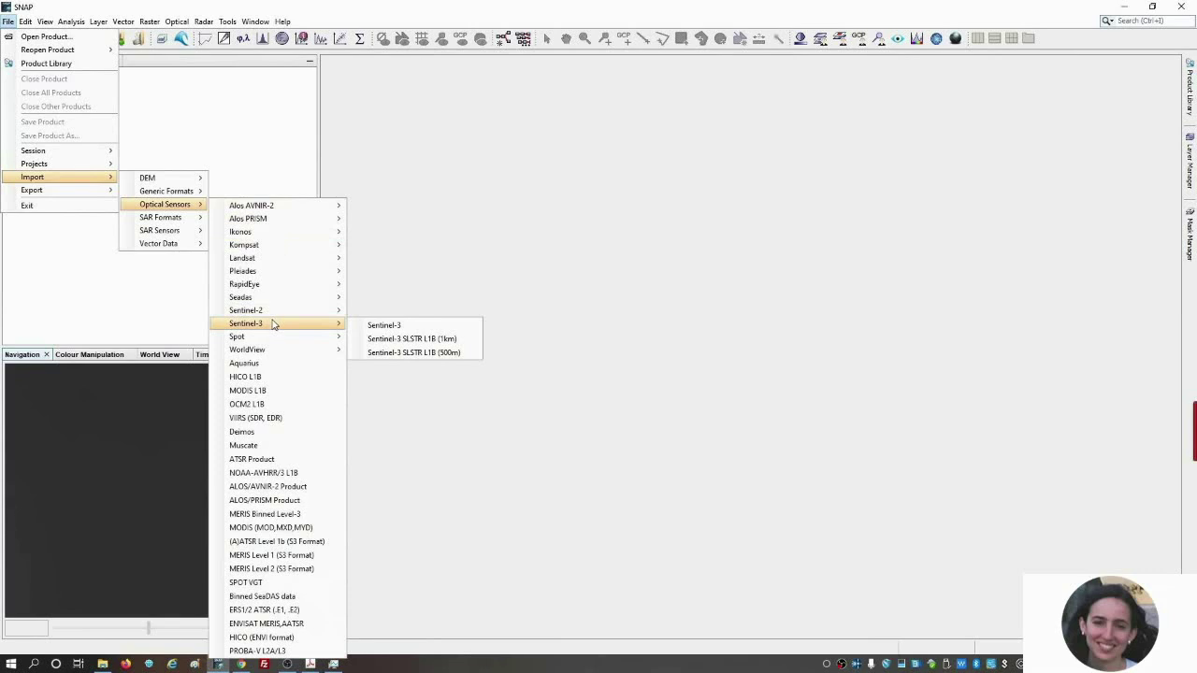
mouse_move(274, 302)
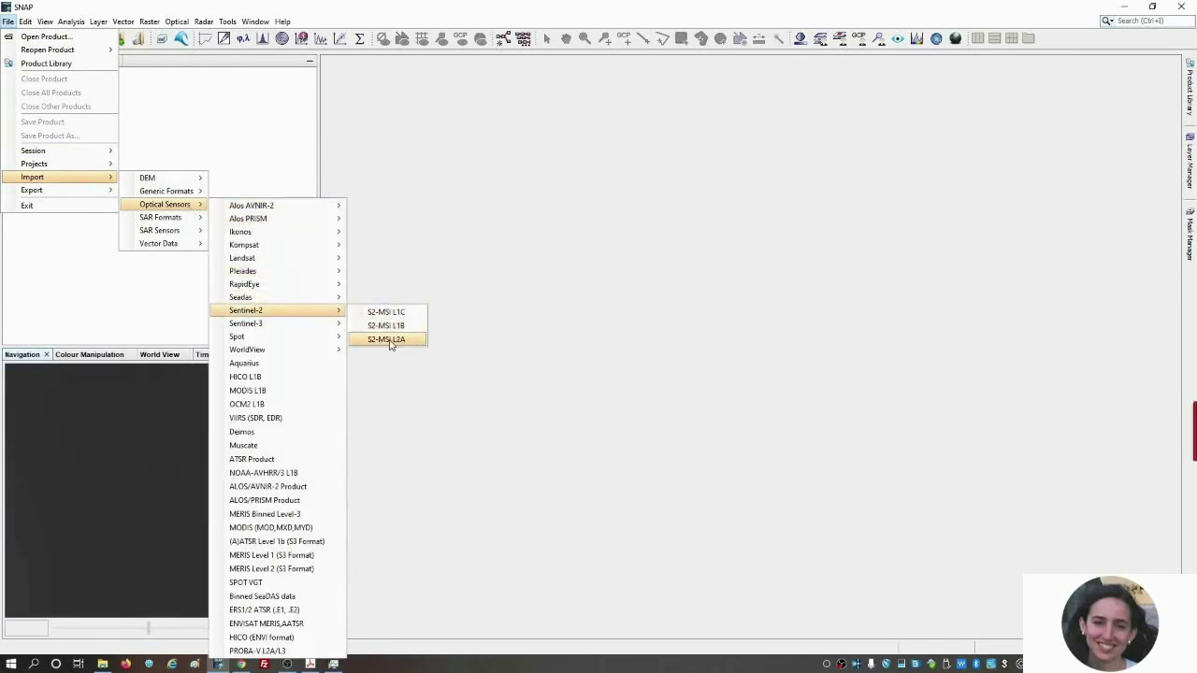
click(390, 341)
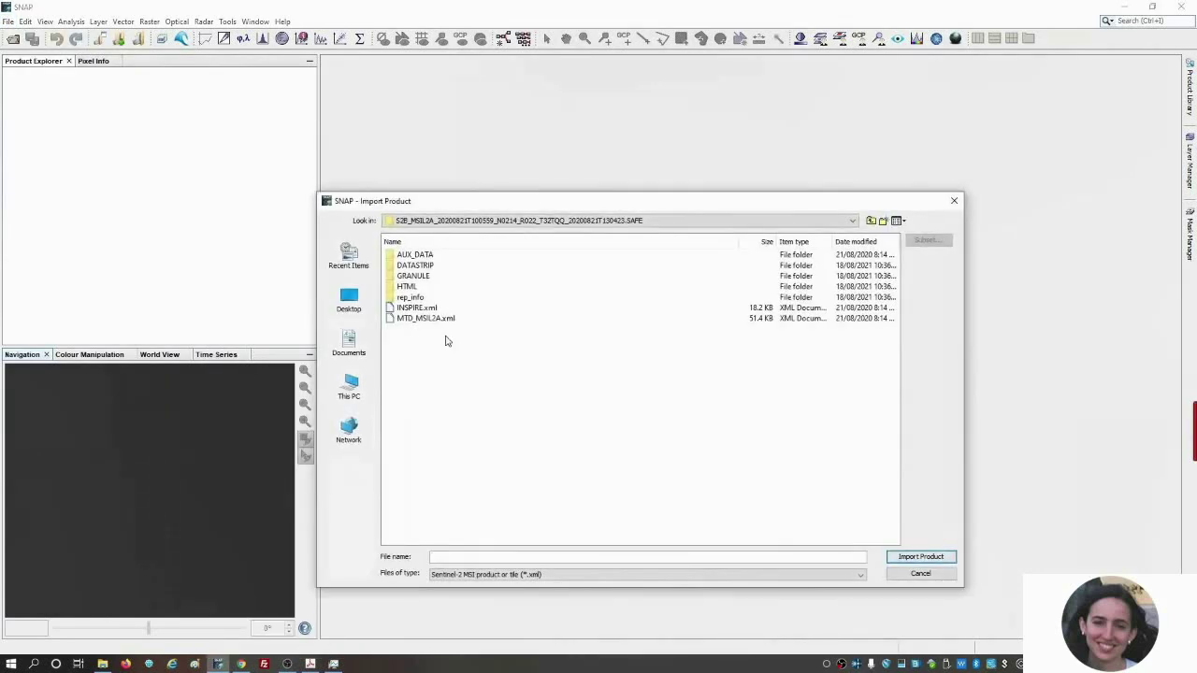
click(426, 318)
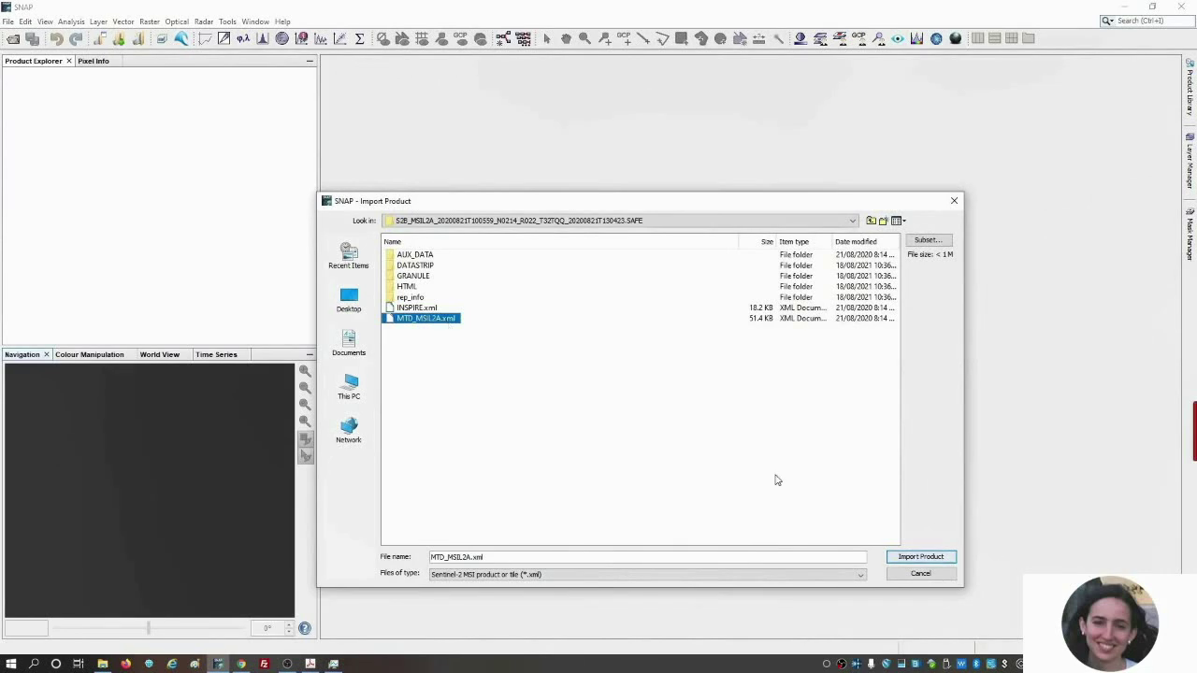
click(916, 559)
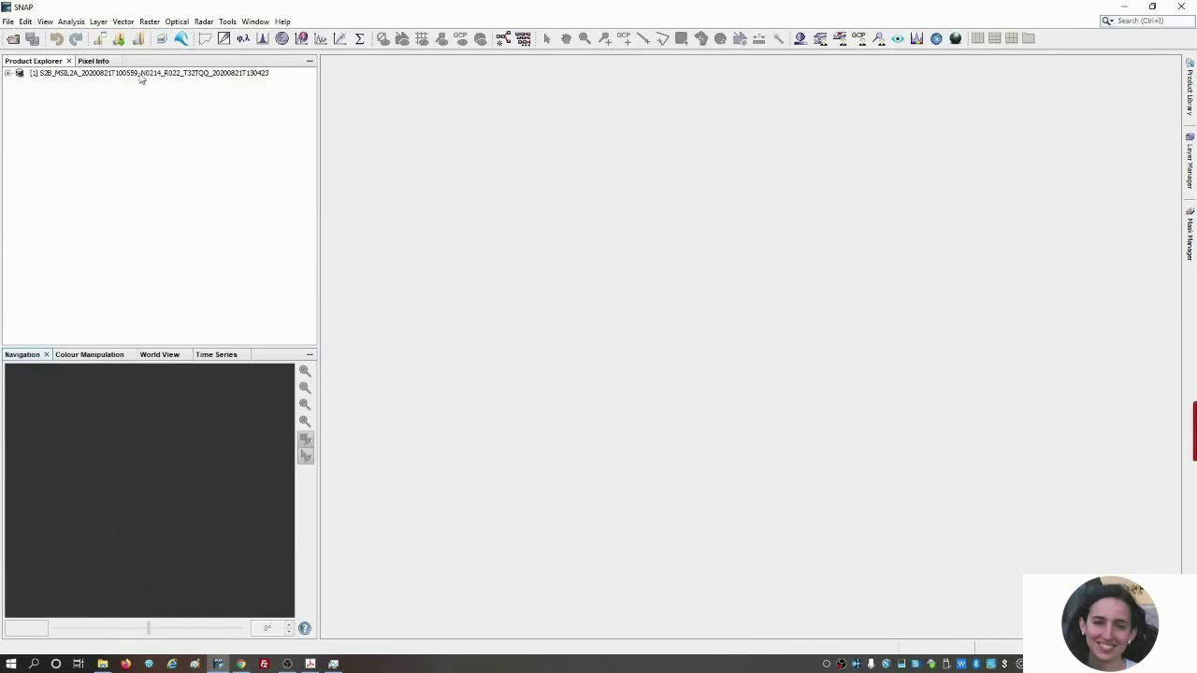
Step: Examine the General_Info, Product_Info and Geometric_Info metadata under Level-2A_User_Product of the imported product, and close the metadata table
click(7, 74)
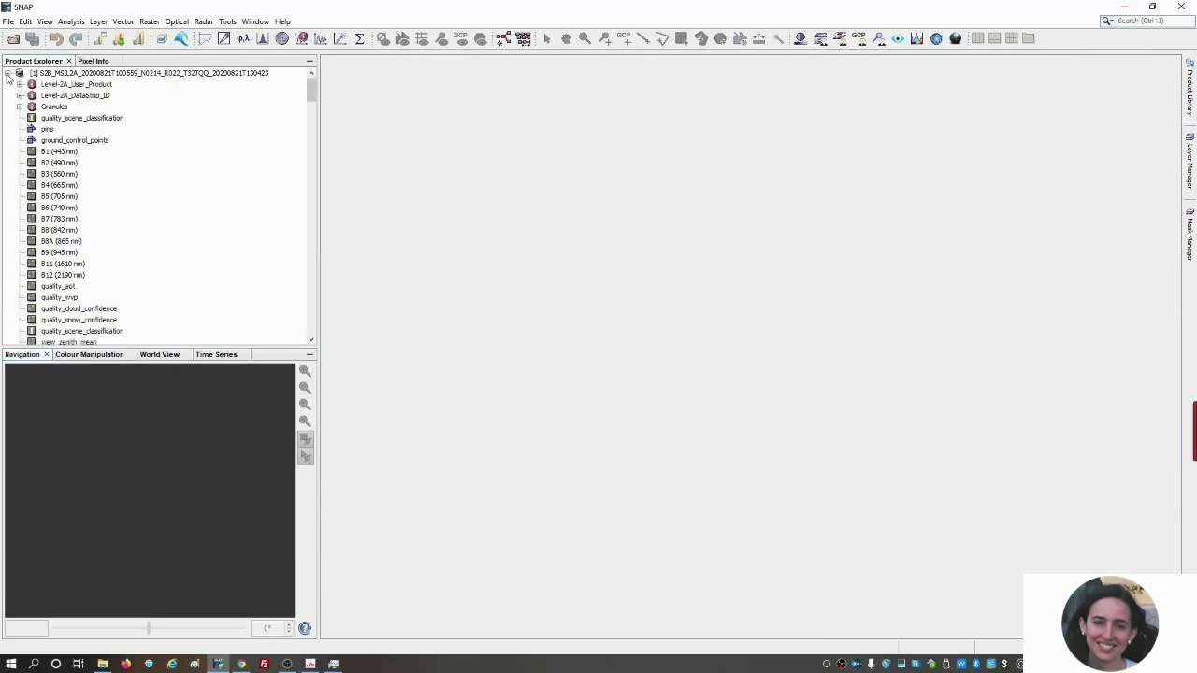
double_click(56, 85)
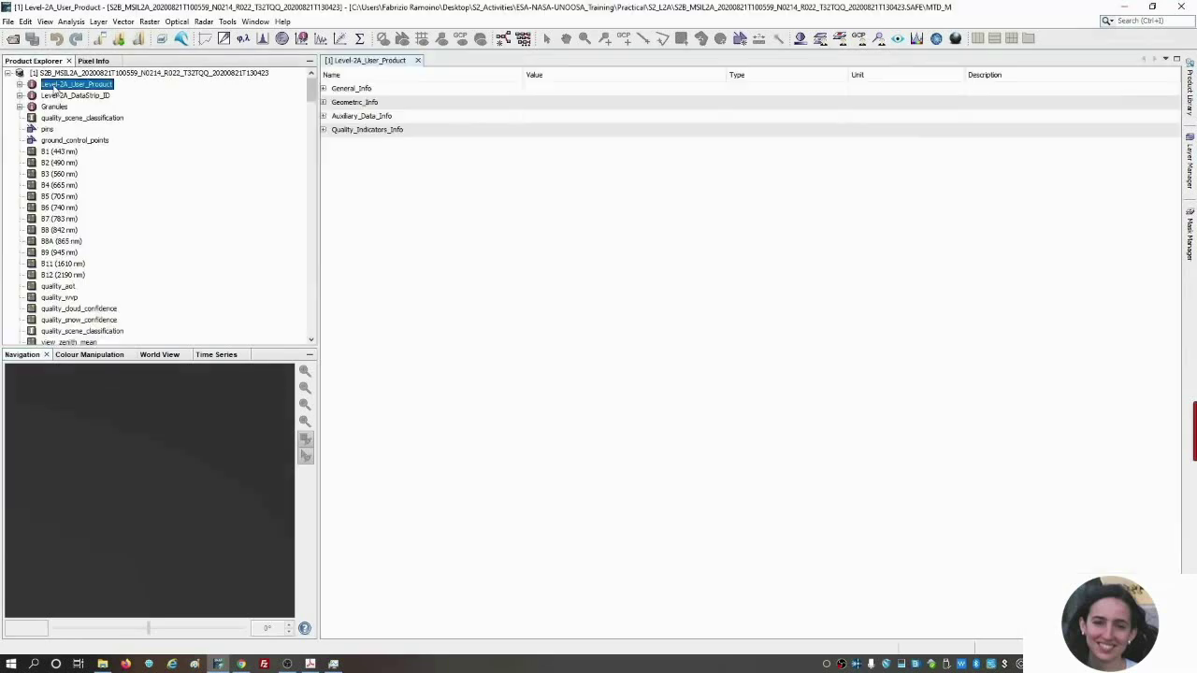
click(323, 89)
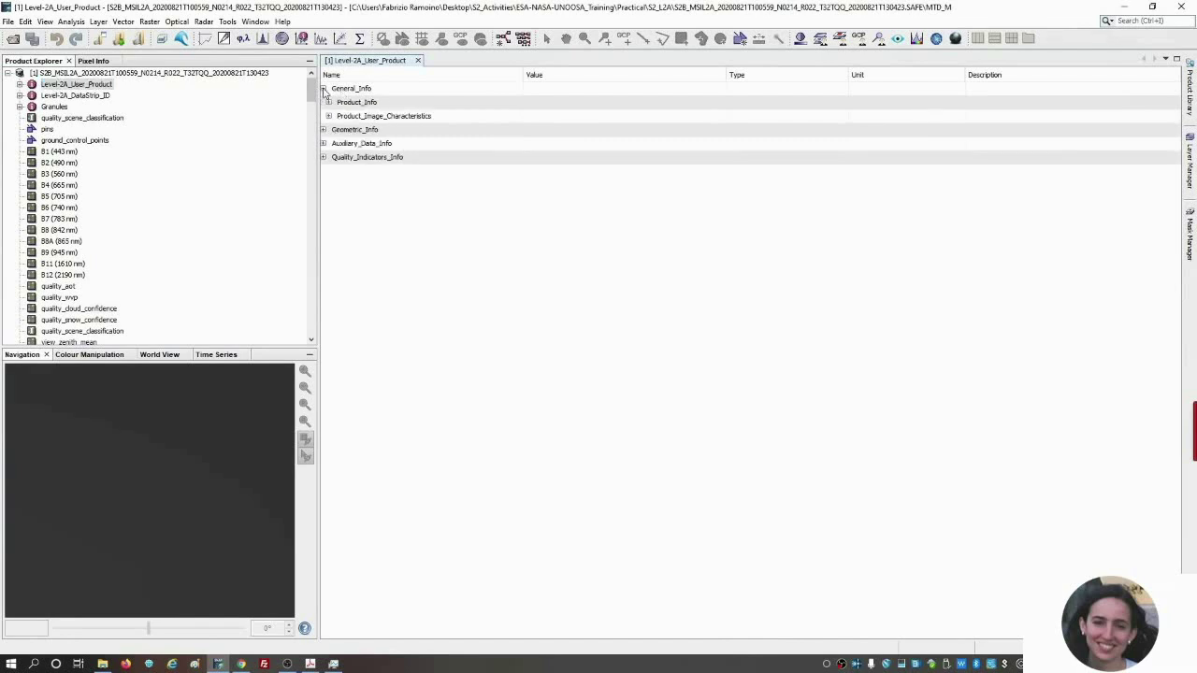
click(328, 103)
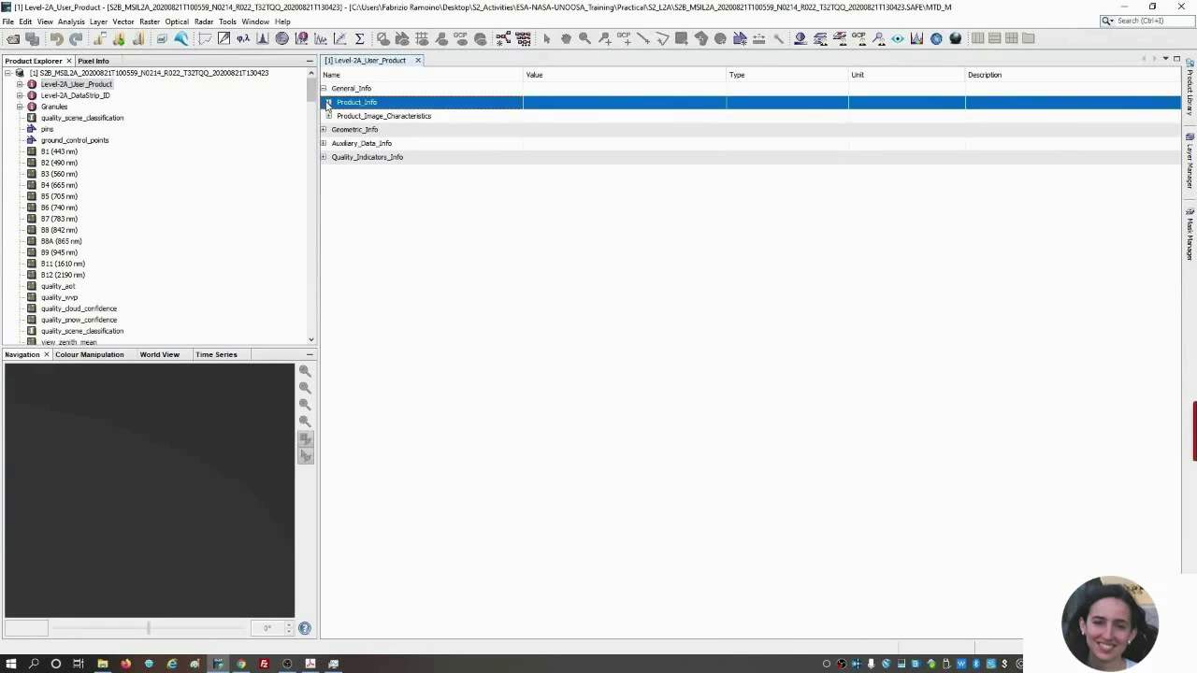
click(328, 104)
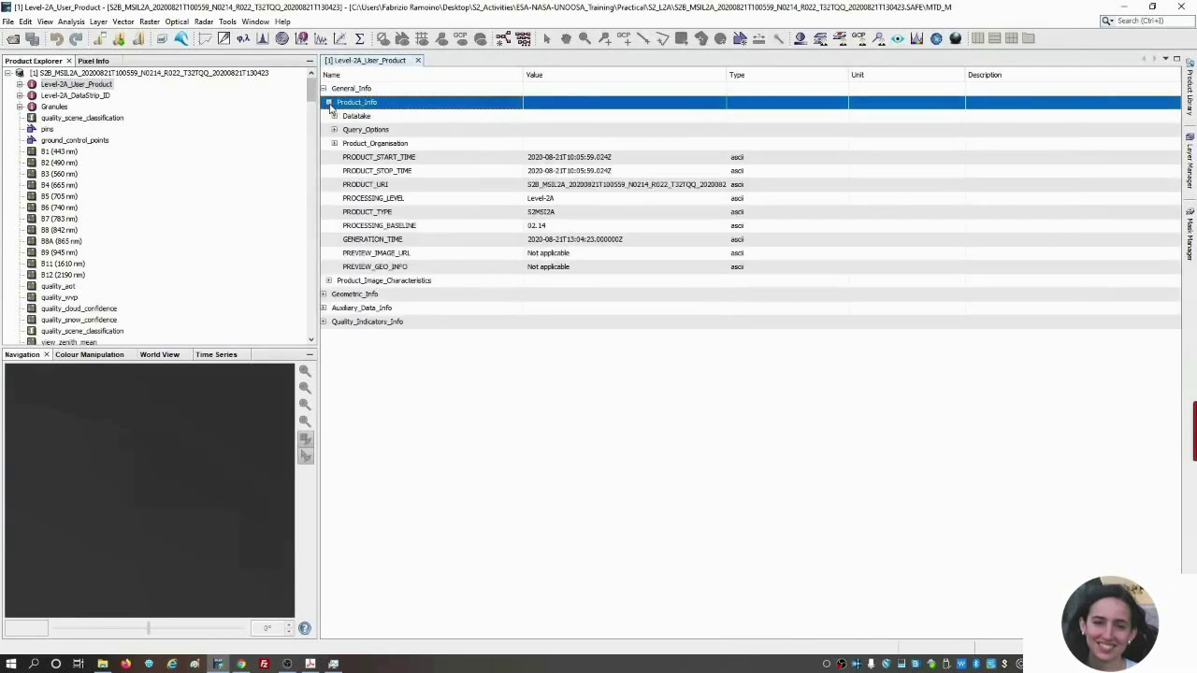
click(324, 295)
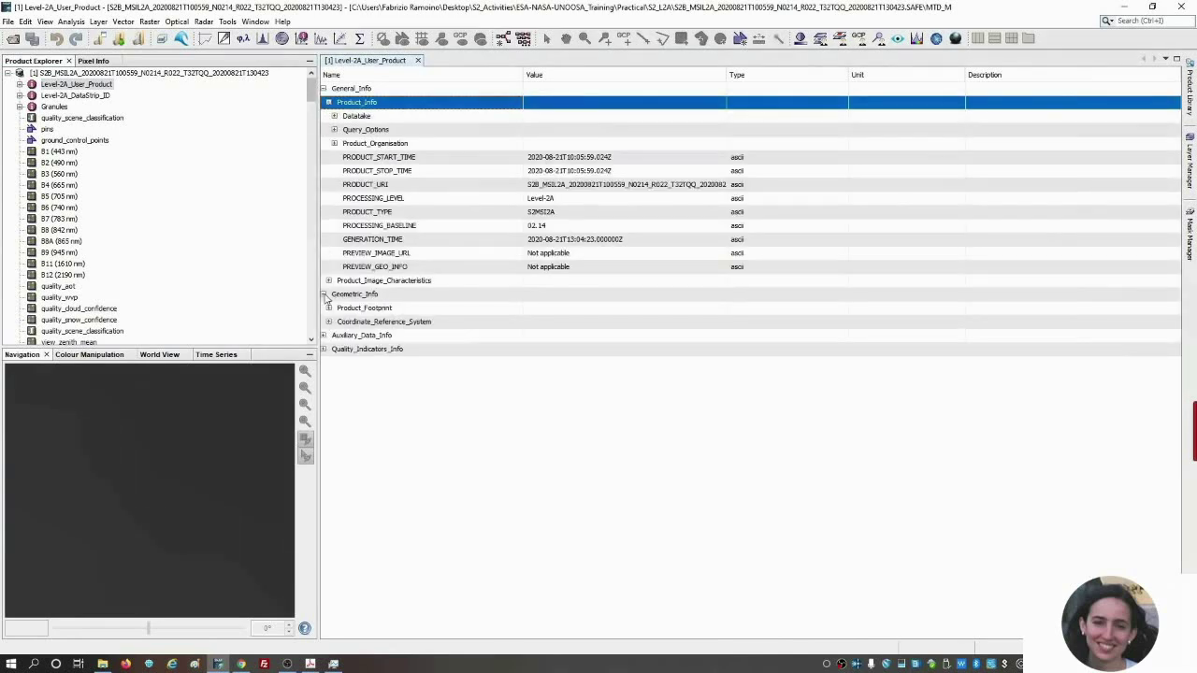
click(323, 89)
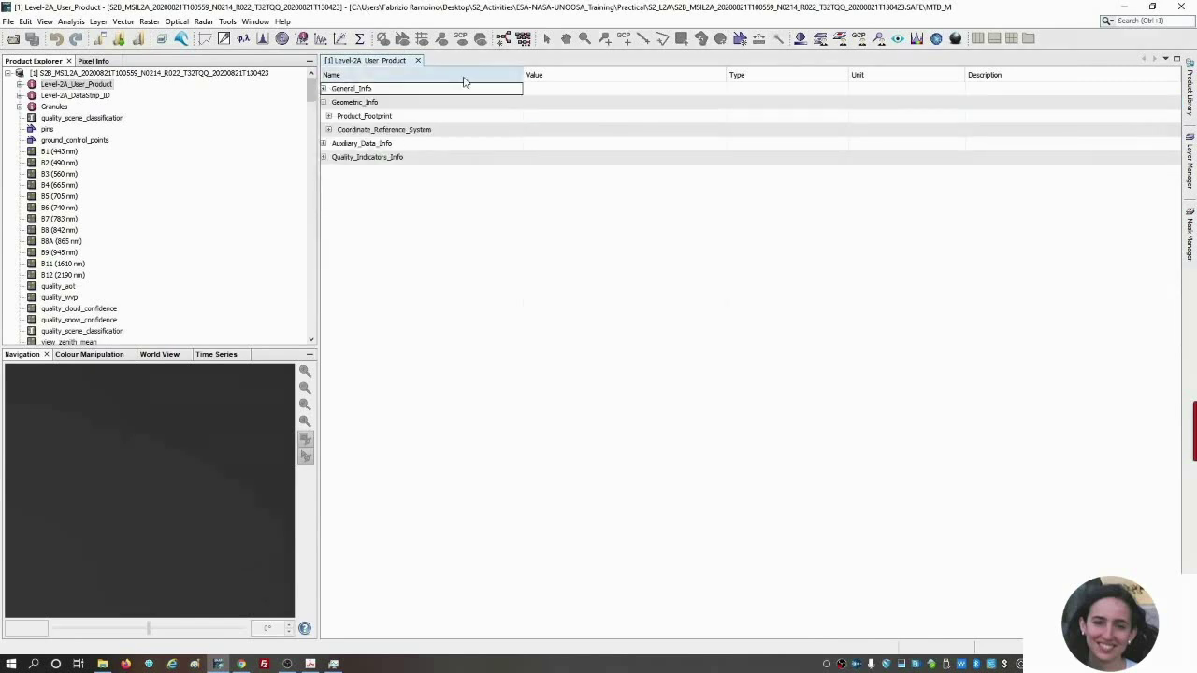
click(418, 61)
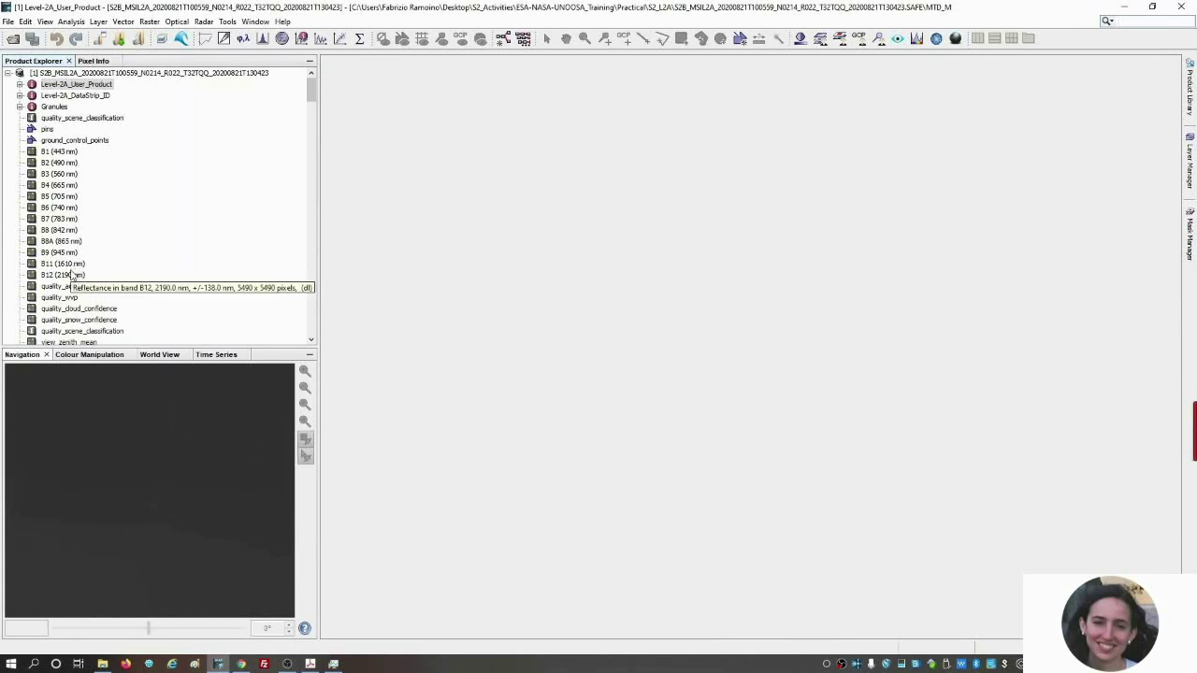
Step: Open an RGB image of the product using the Sentinel 2 MSI Natural Colors profile with bands B4, B3 and B2
drag(313, 89, 311, 321)
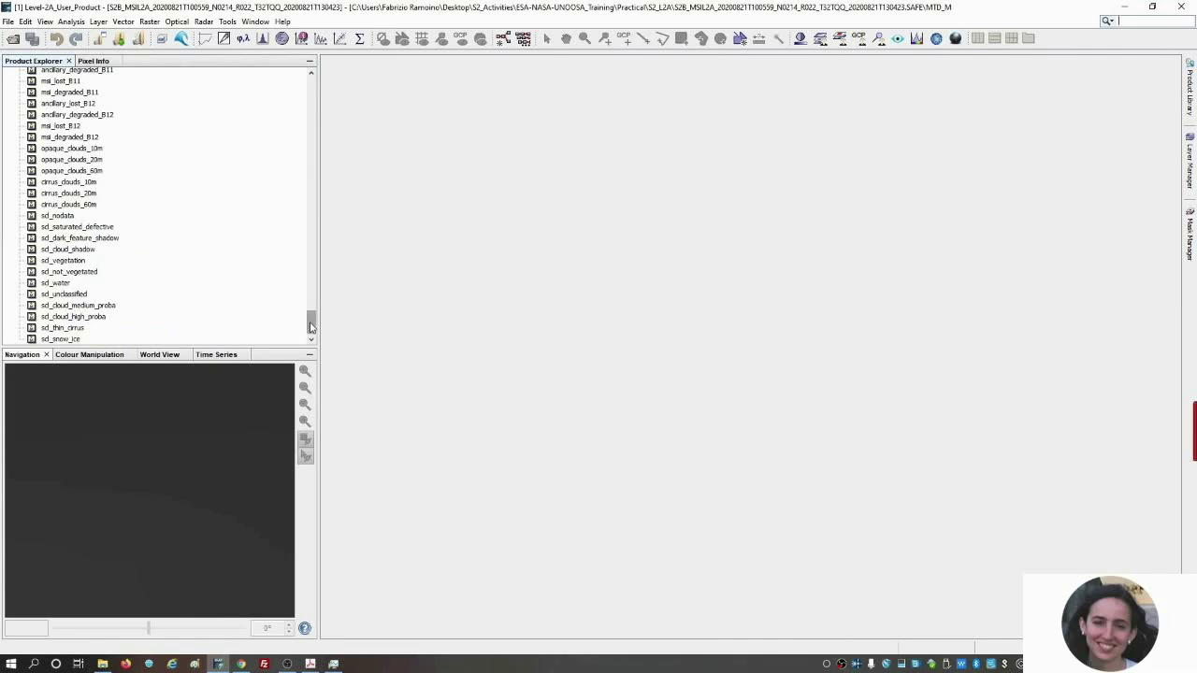
drag(311, 325, 311, 86)
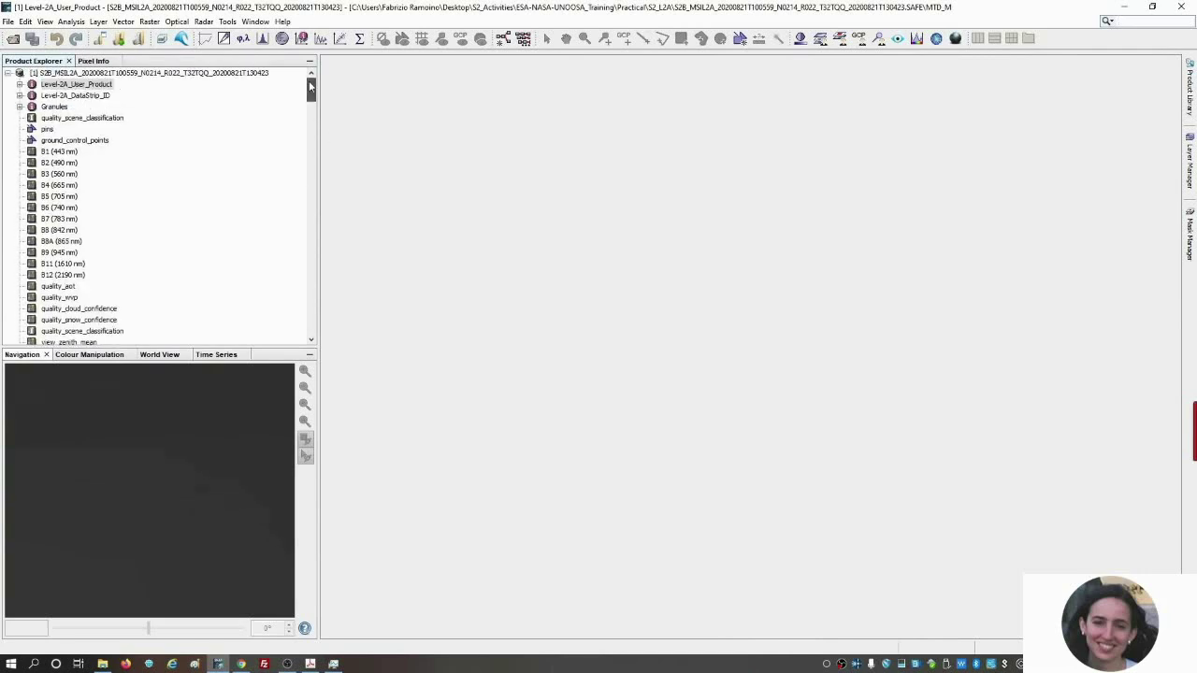
click(82, 76)
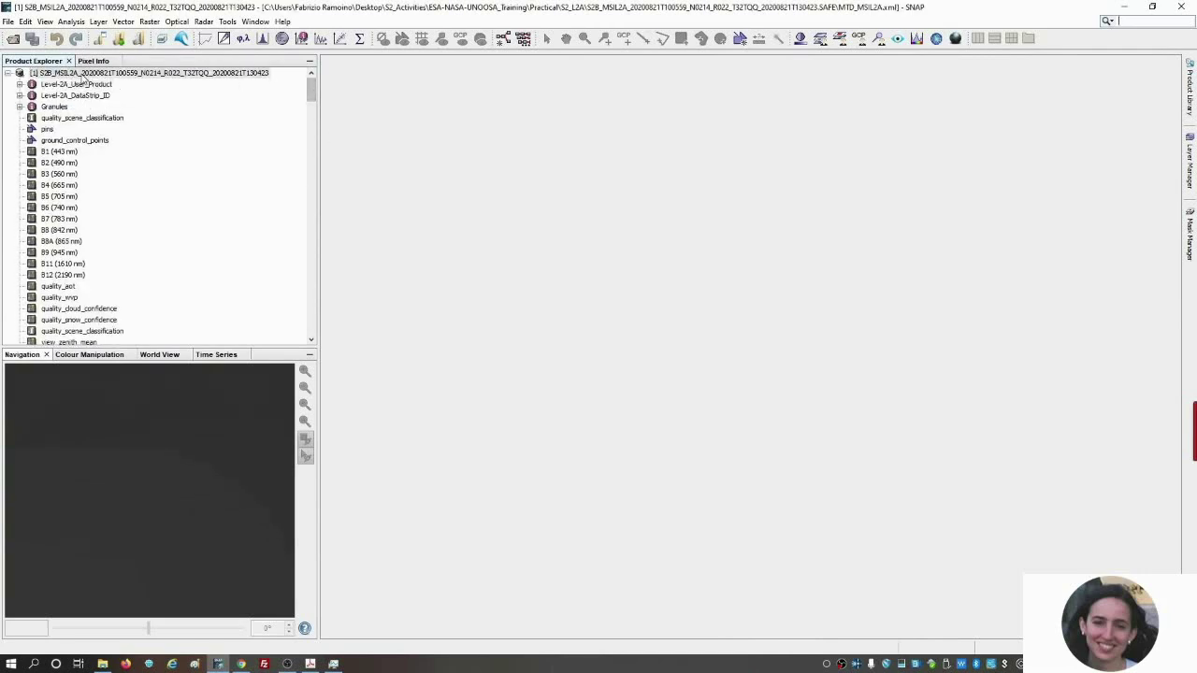
right_click(84, 79)
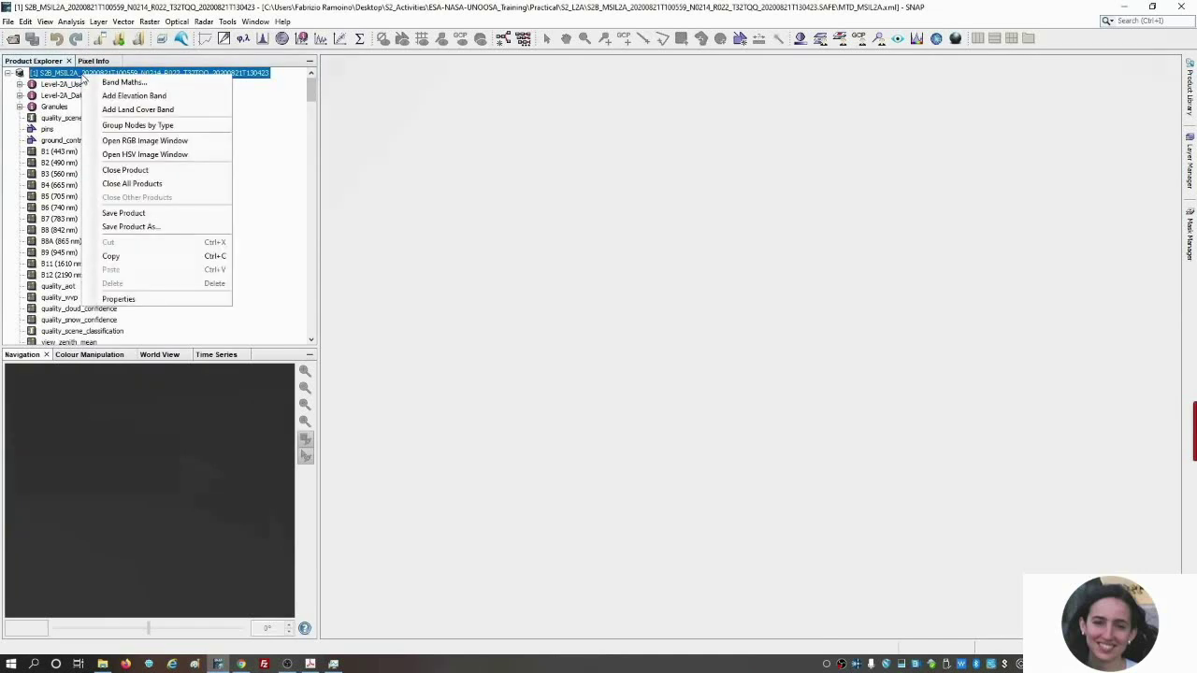
click(155, 142)
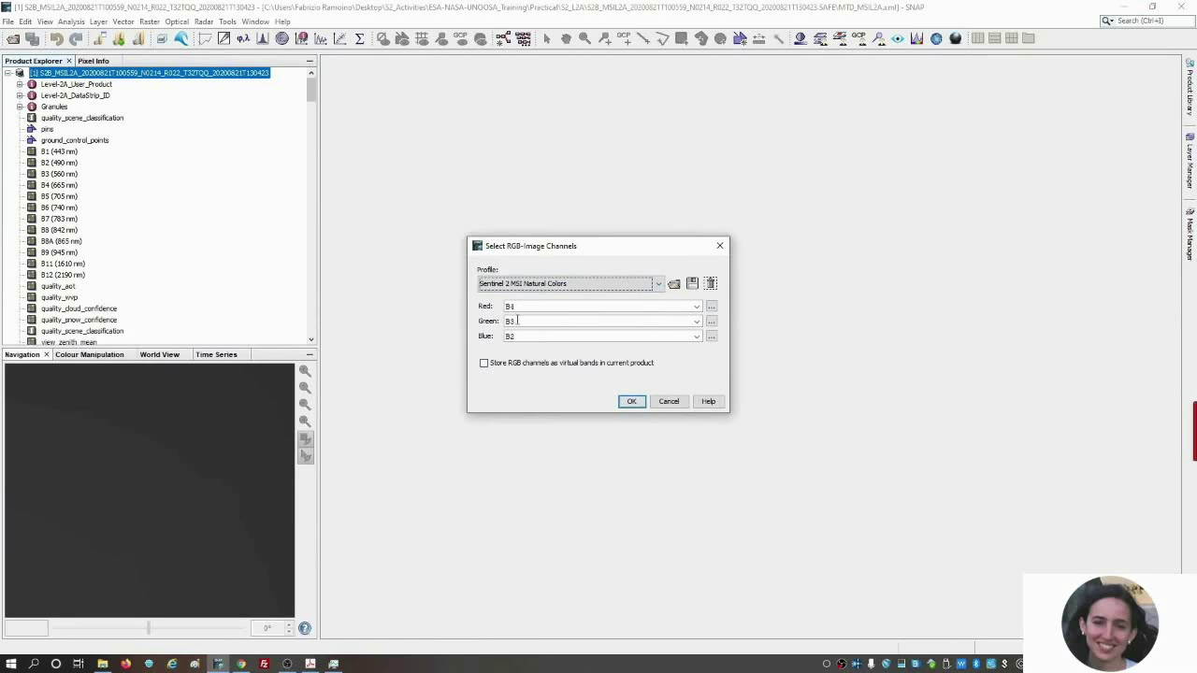
click(631, 401)
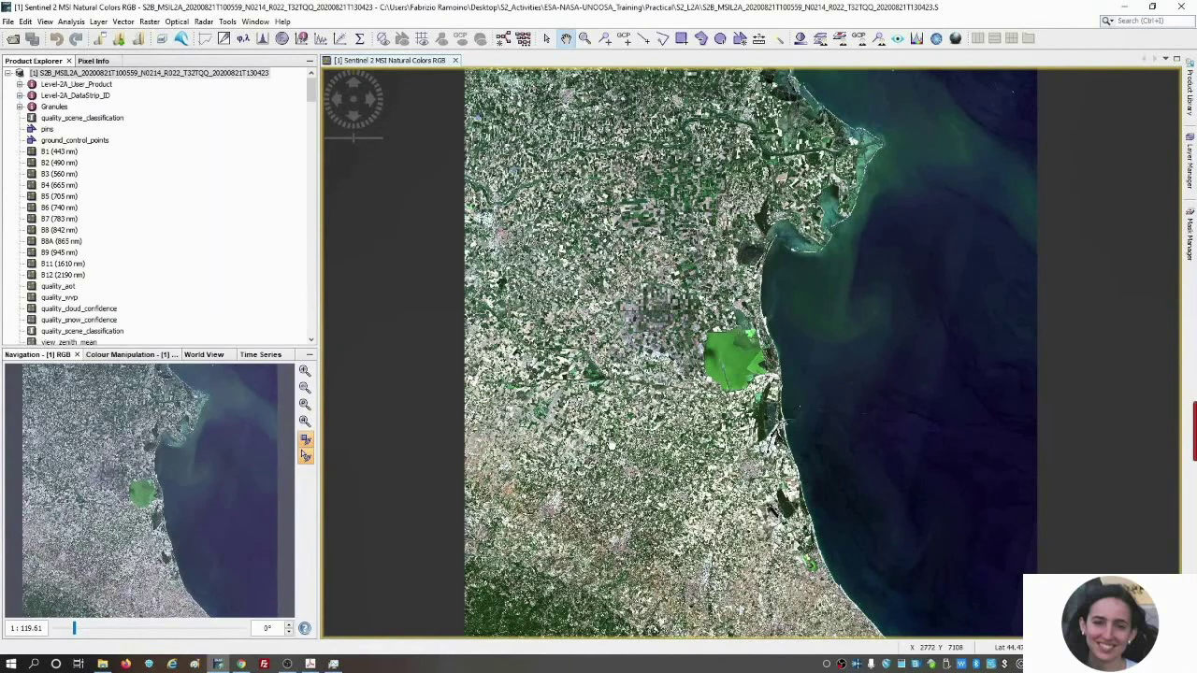
Step: Examine the coastal area around the green lagoon in the RGB image and slightly raise the red channel's upper histogram limit
scroll(686, 370, up, 2)
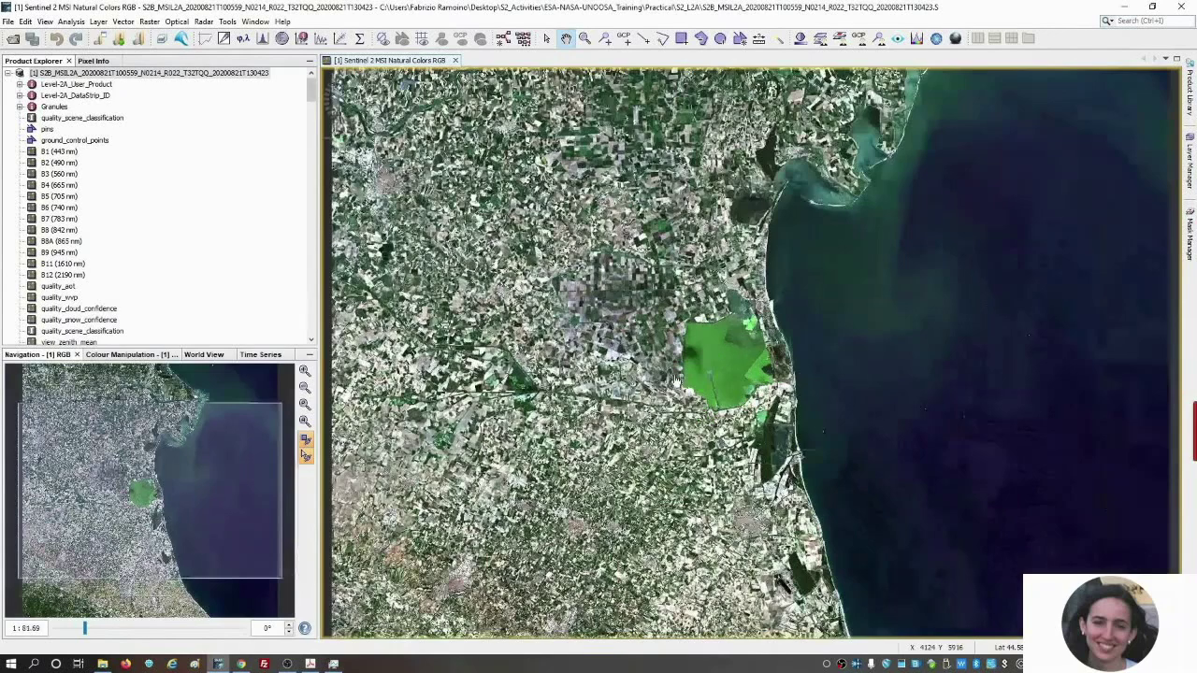
scroll(678, 381, up, 1)
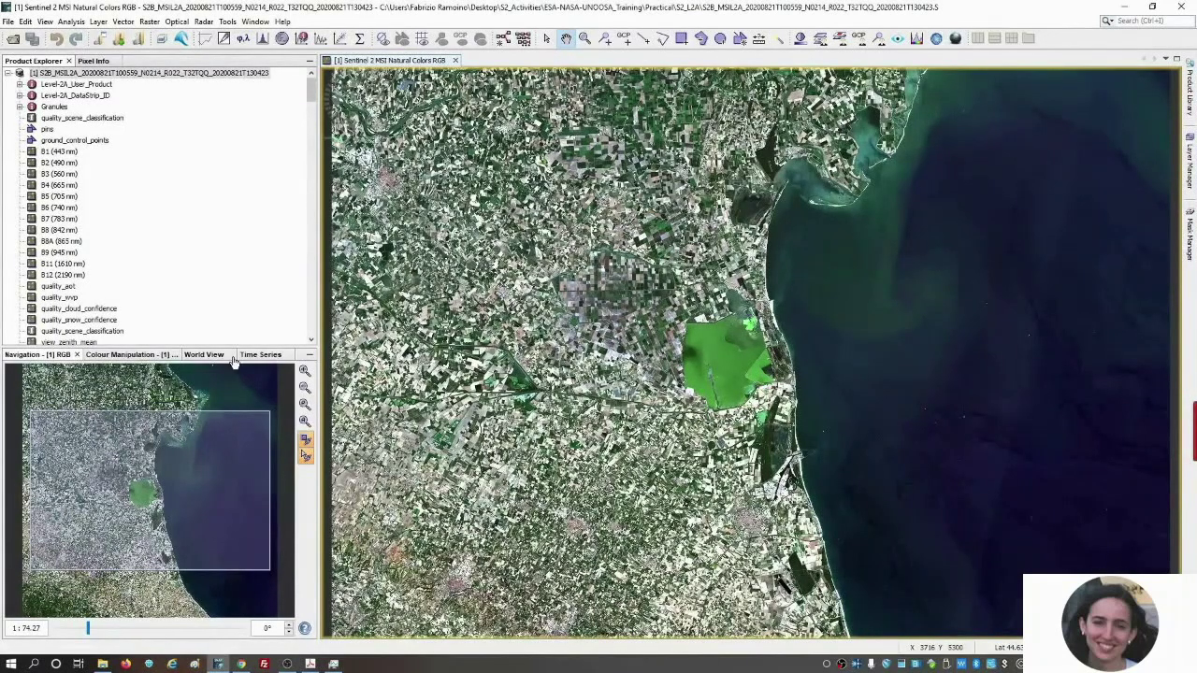
scroll(195, 372, up, 1)
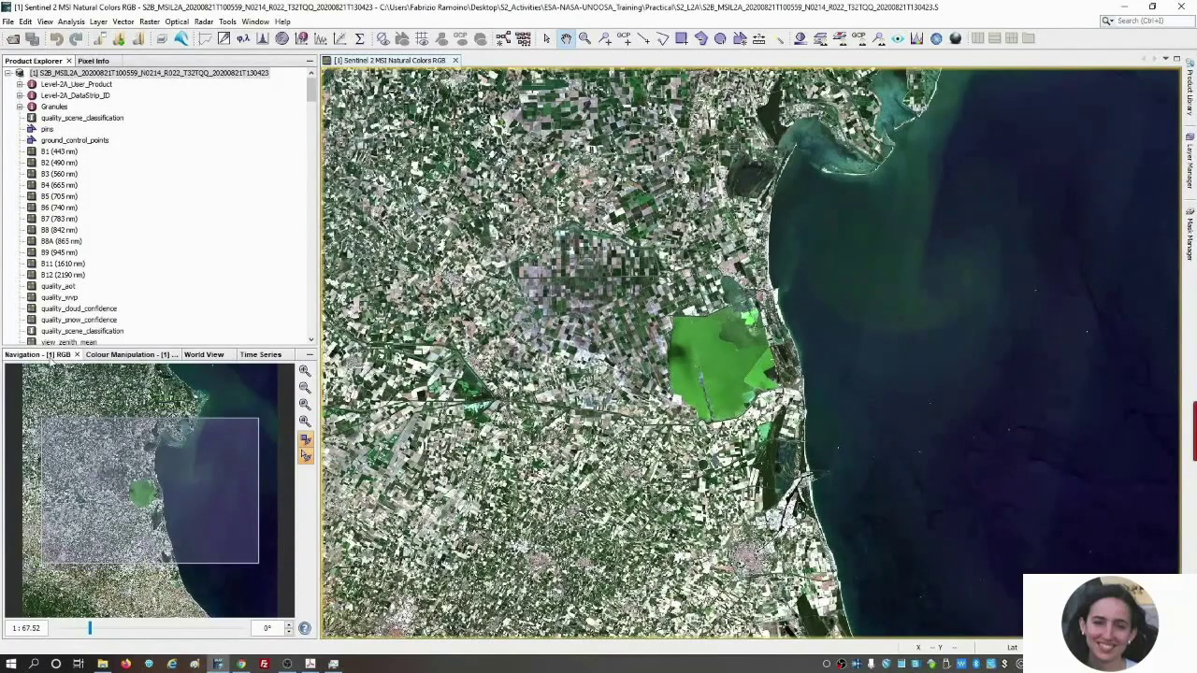
scroll(617, 387, up, 2)
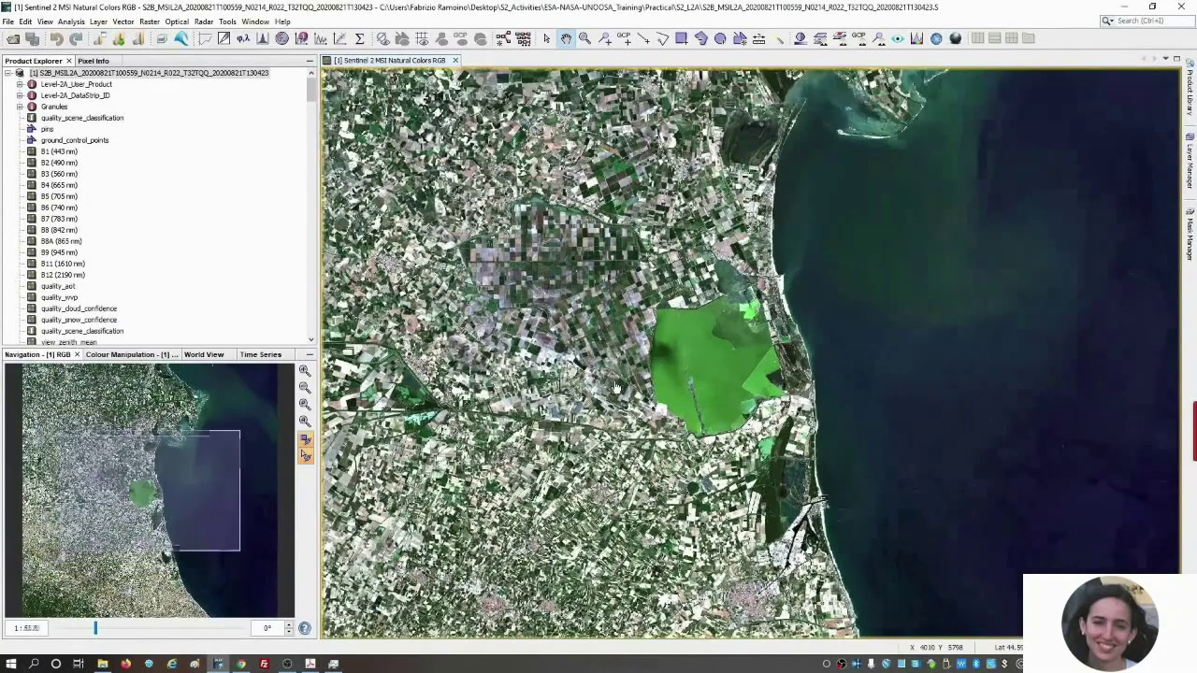
scroll(618, 387, up, 1)
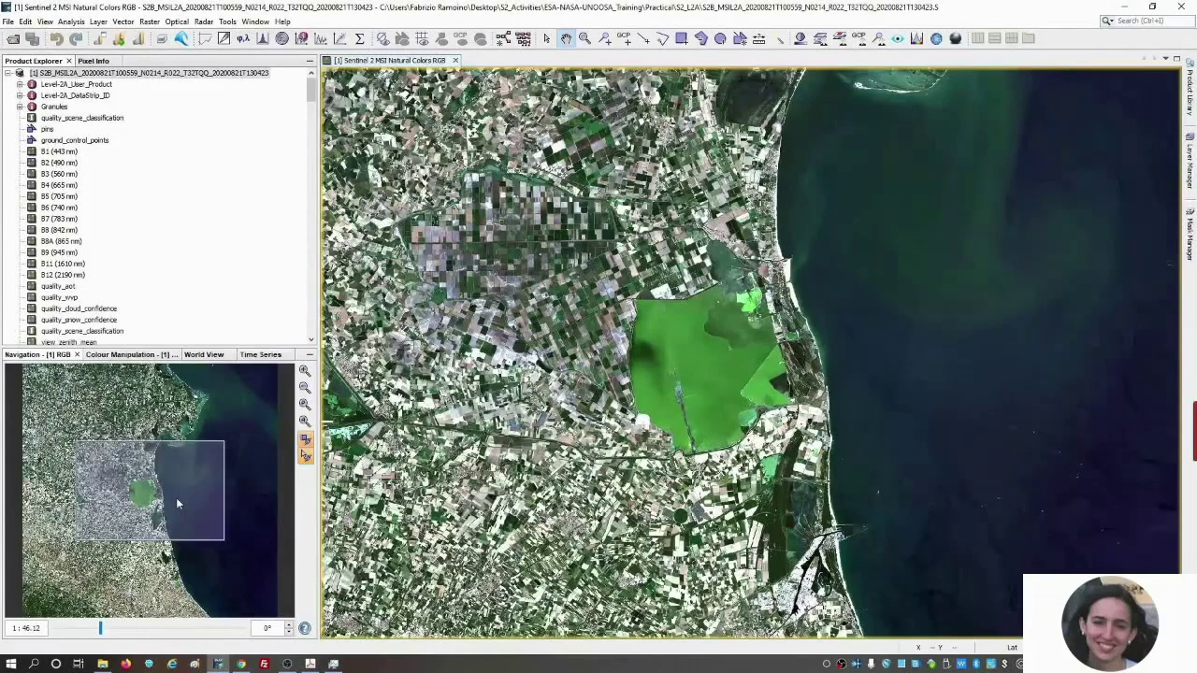
drag(176, 498, 148, 522)
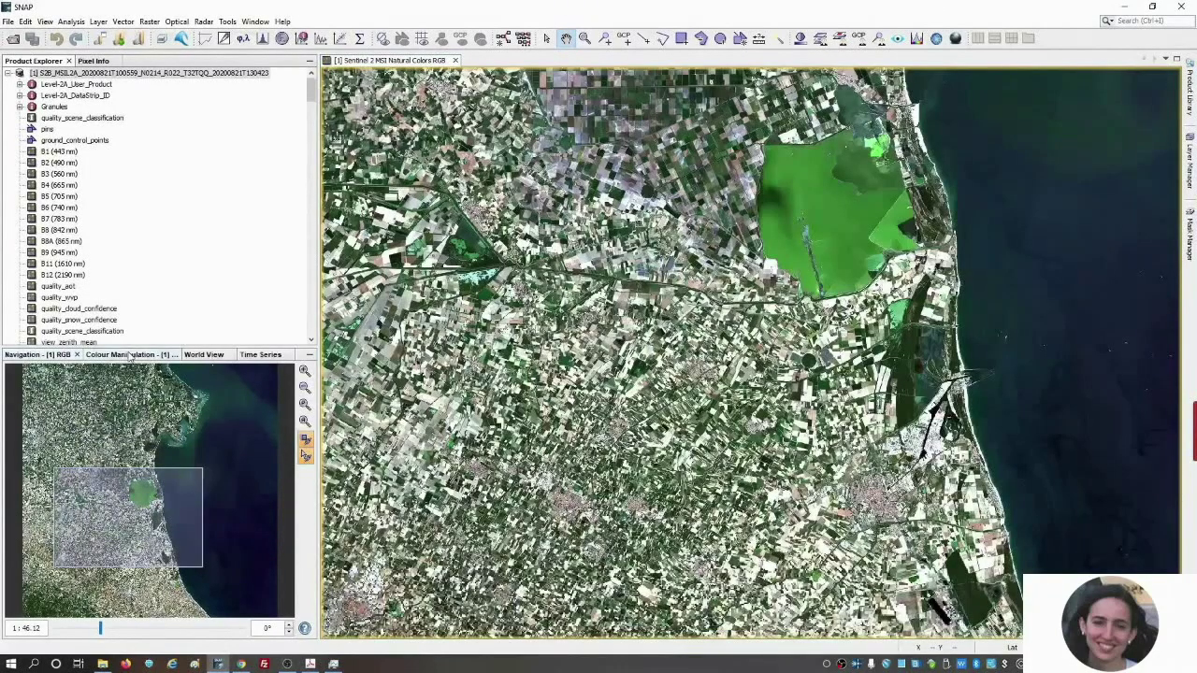
click(130, 356)
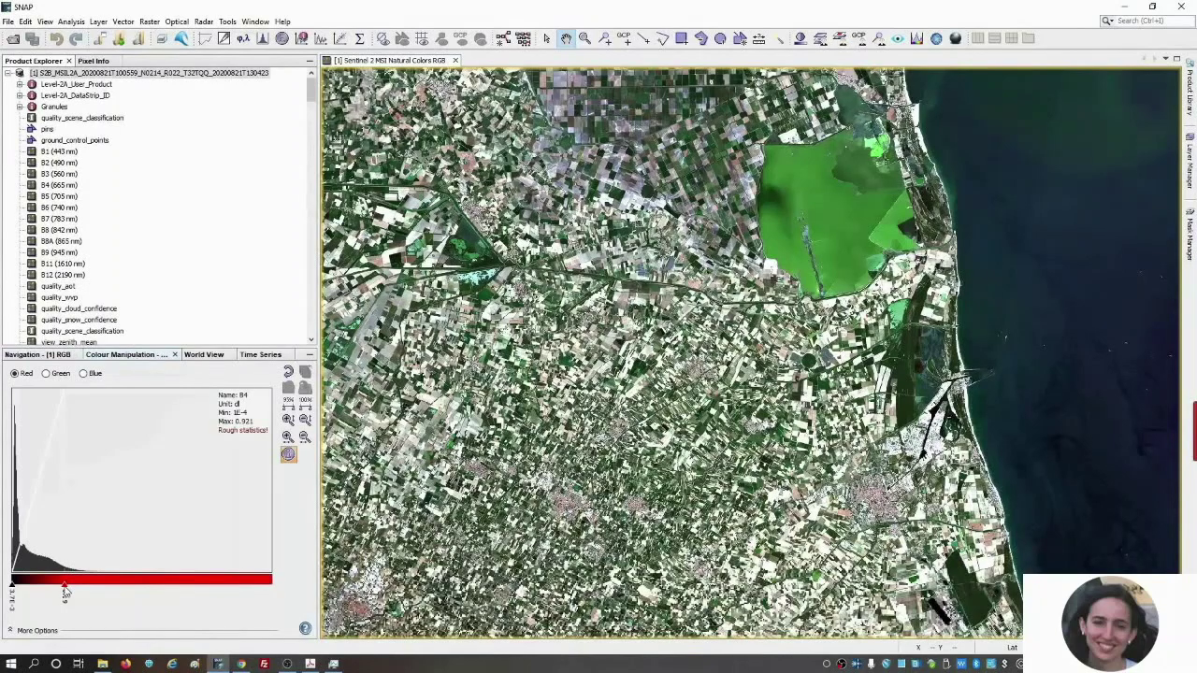
drag(64, 591, 68, 589)
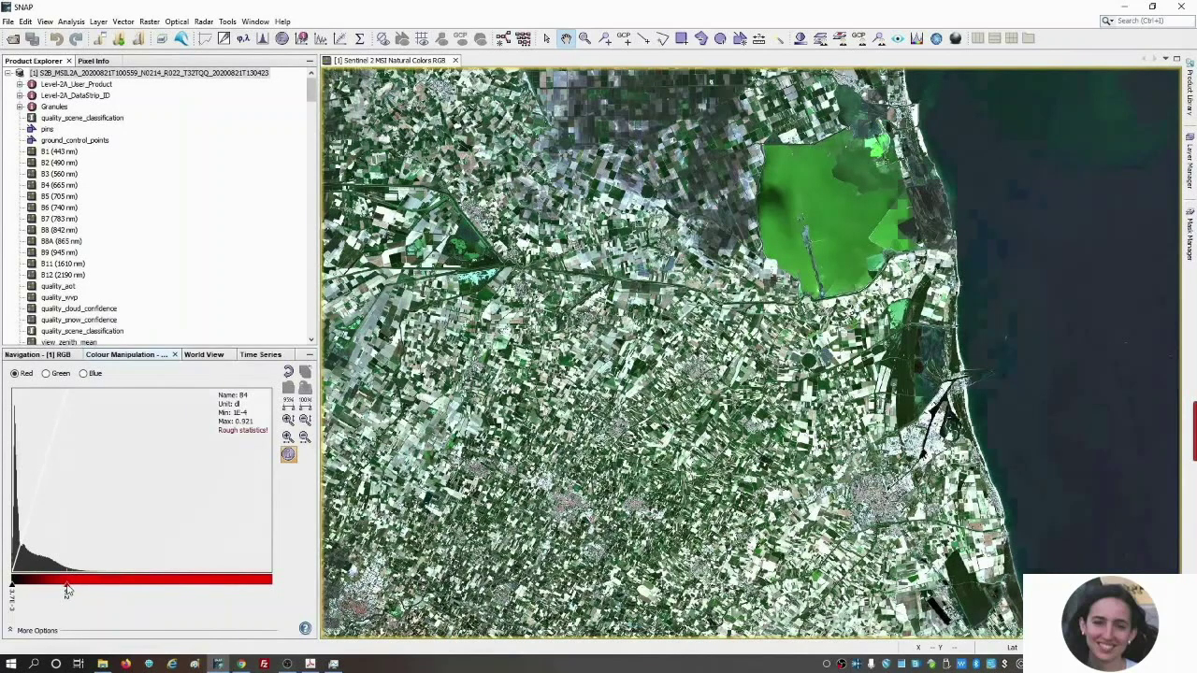
Step: Examine the product's footprint on the world map around northern Italy and the Adriatic coast
click(204, 355)
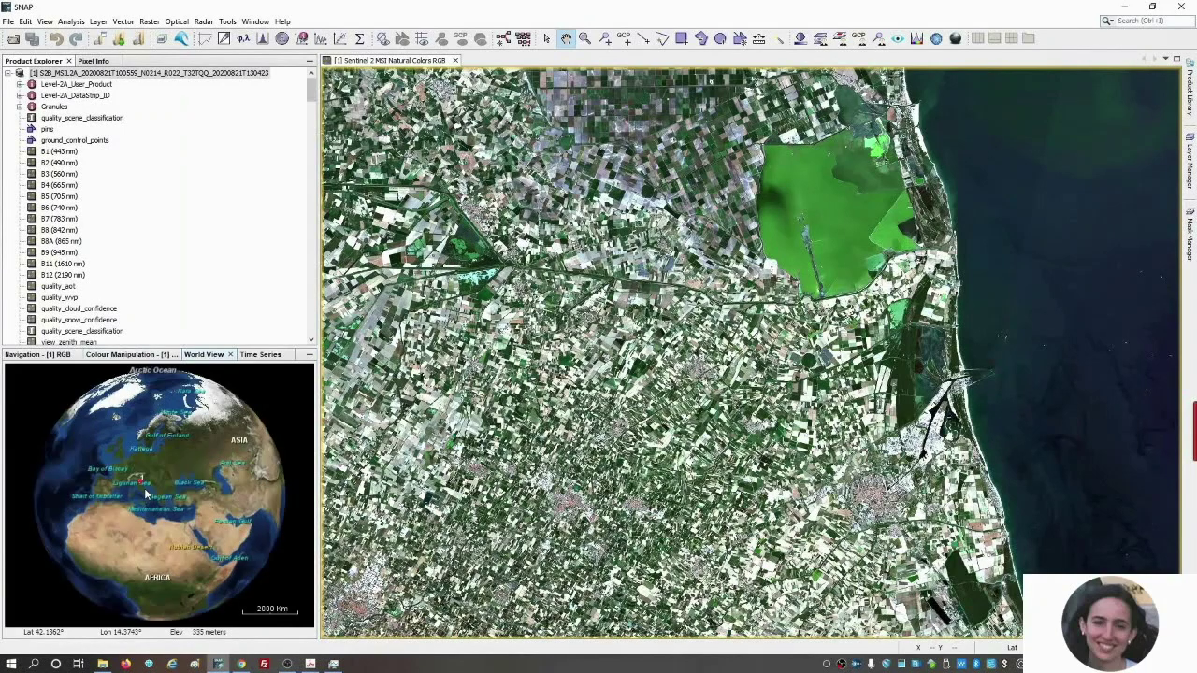
scroll(145, 494, up, 5)
scroll(137, 474, up, 3)
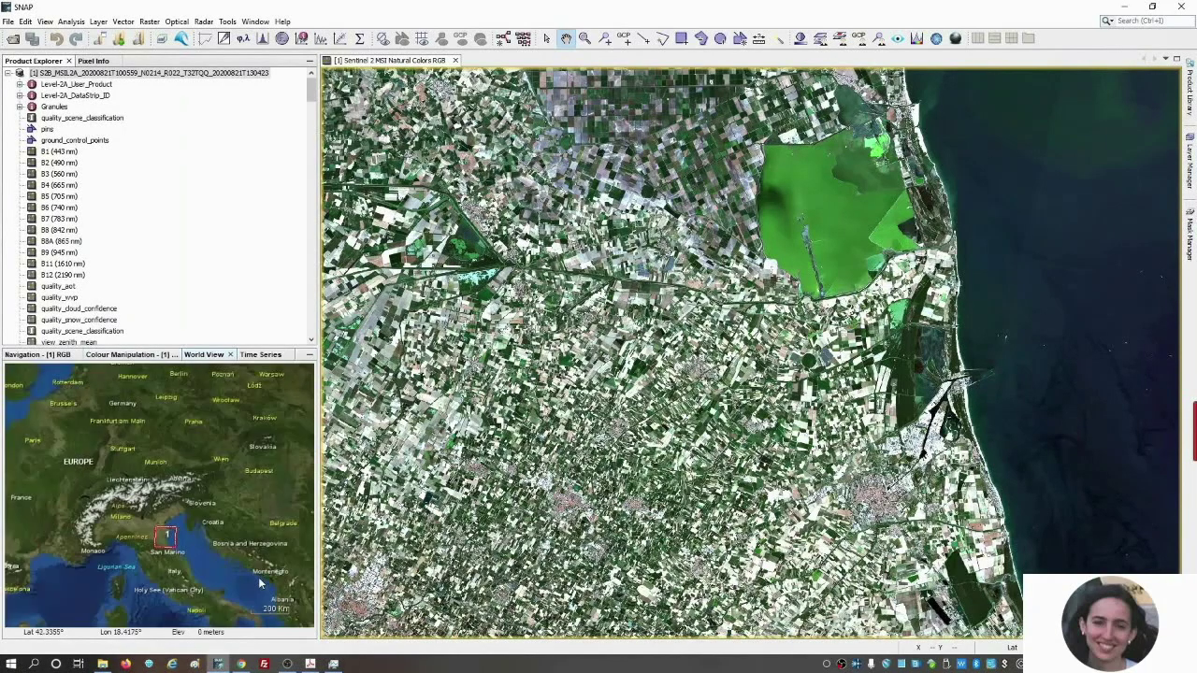
scroll(224, 563, up, 2)
scroll(227, 534, up, 2)
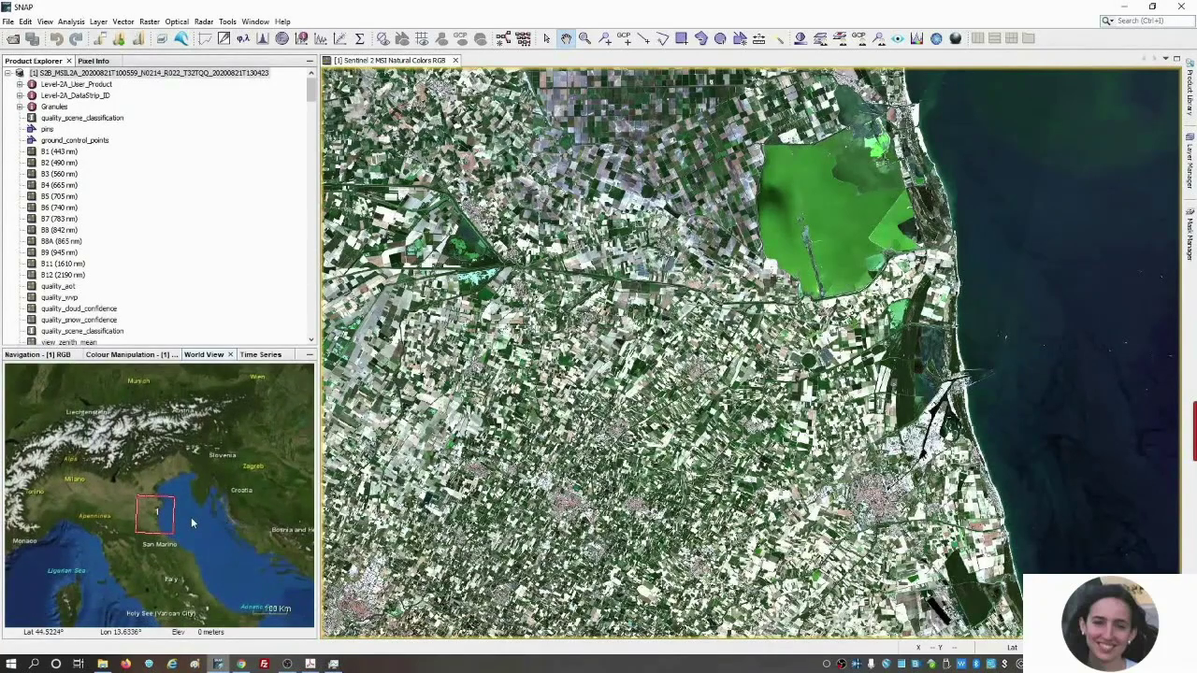
scroll(191, 518, up, 2)
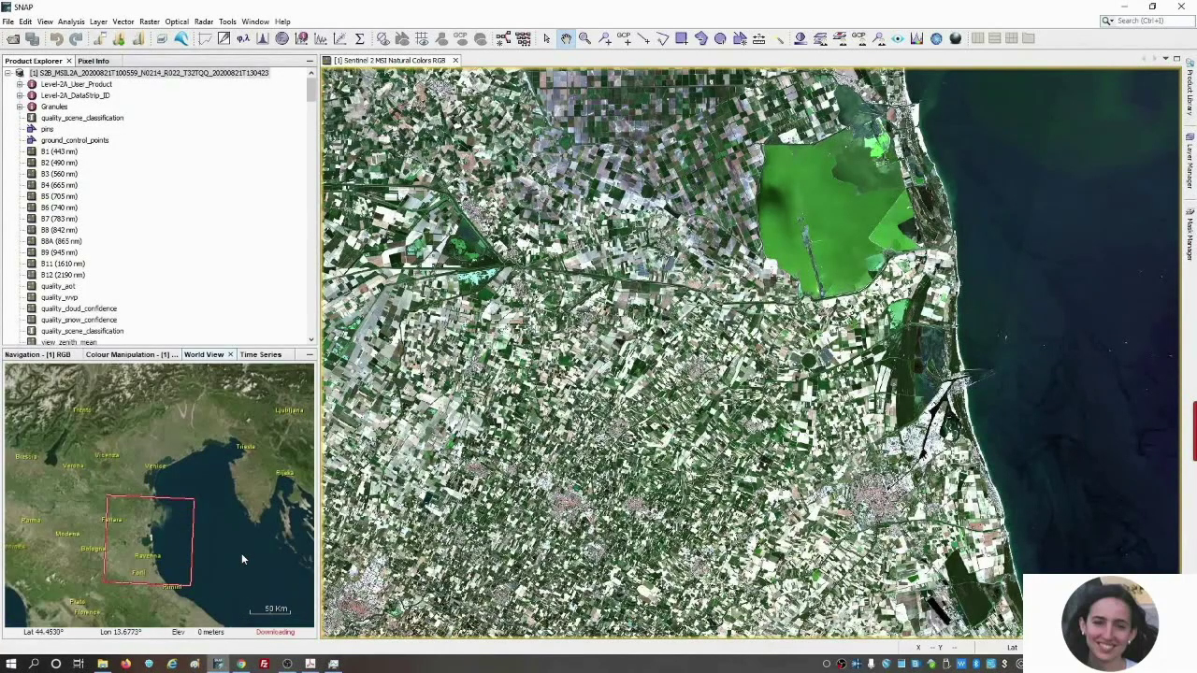
scroll(242, 558, down, 2)
scroll(220, 558, down, 1)
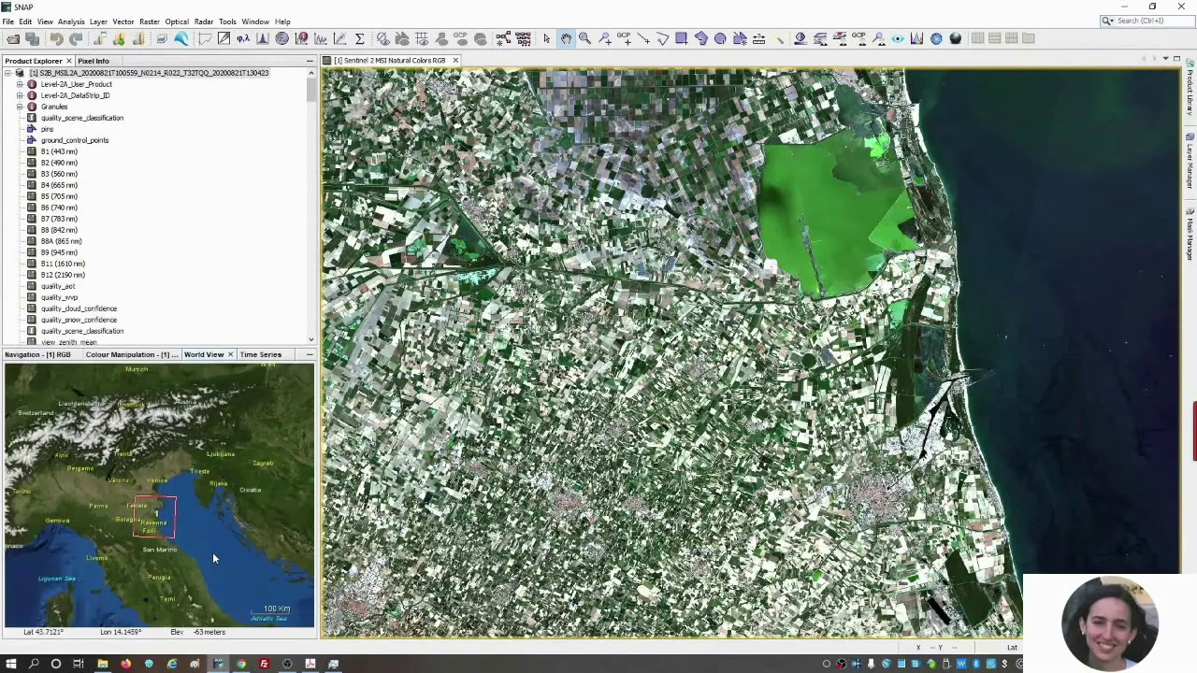
drag(212, 552, 166, 466)
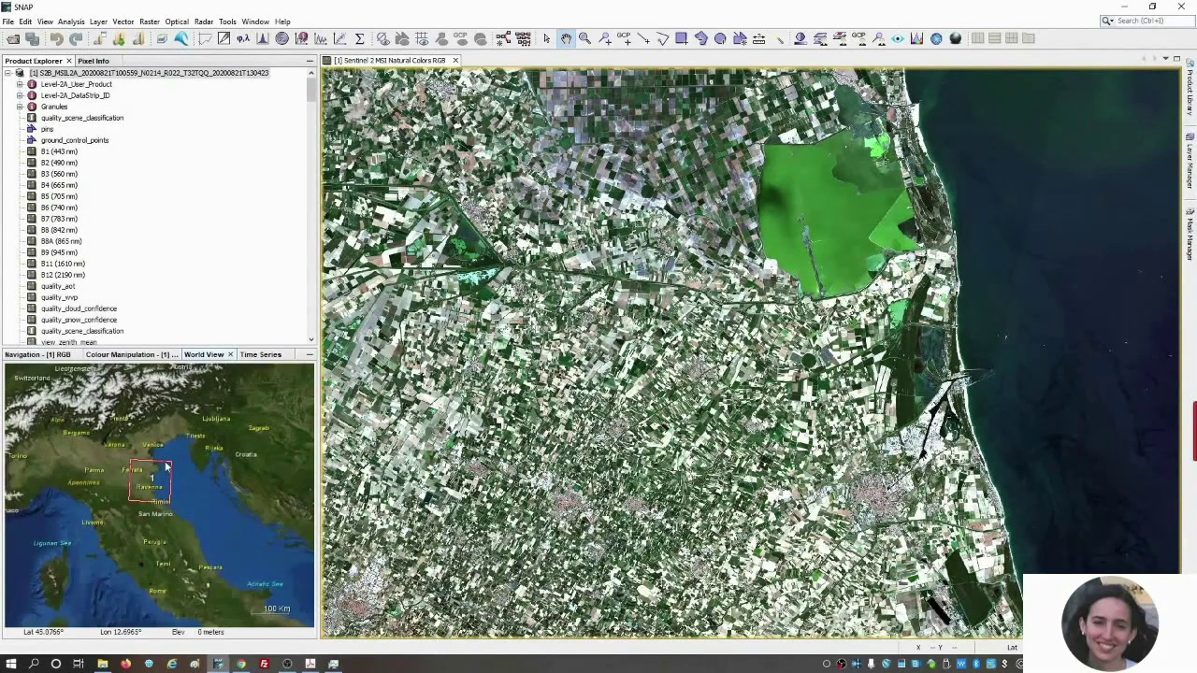
scroll(215, 487, down, 1)
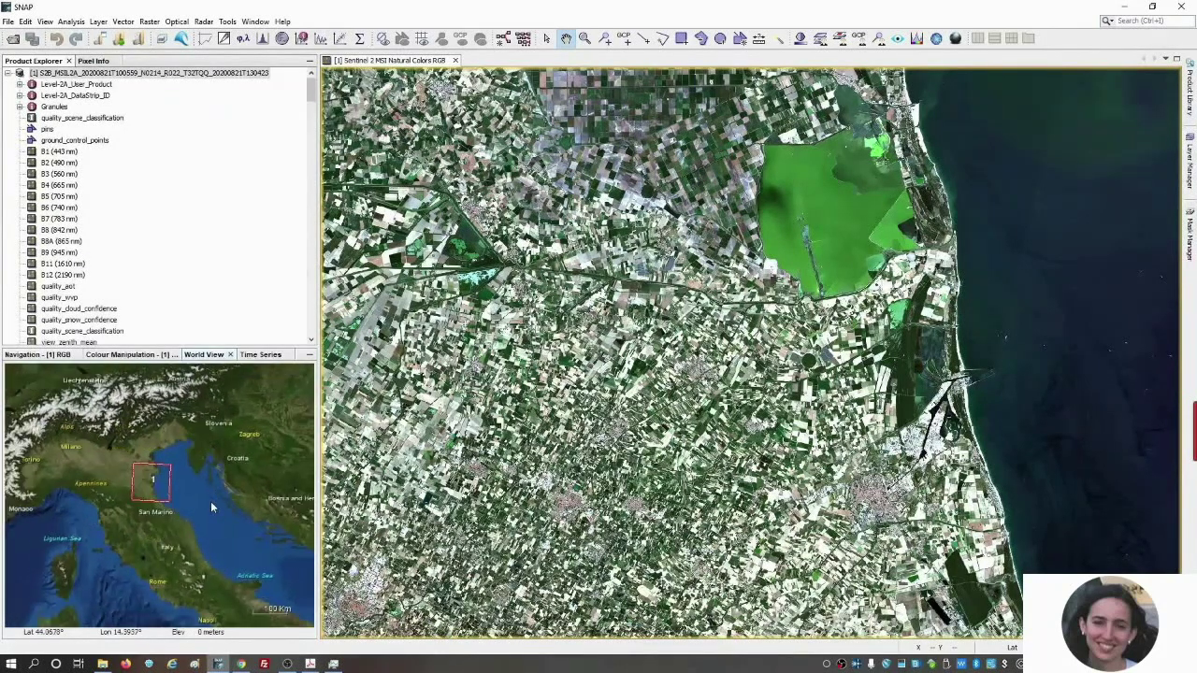